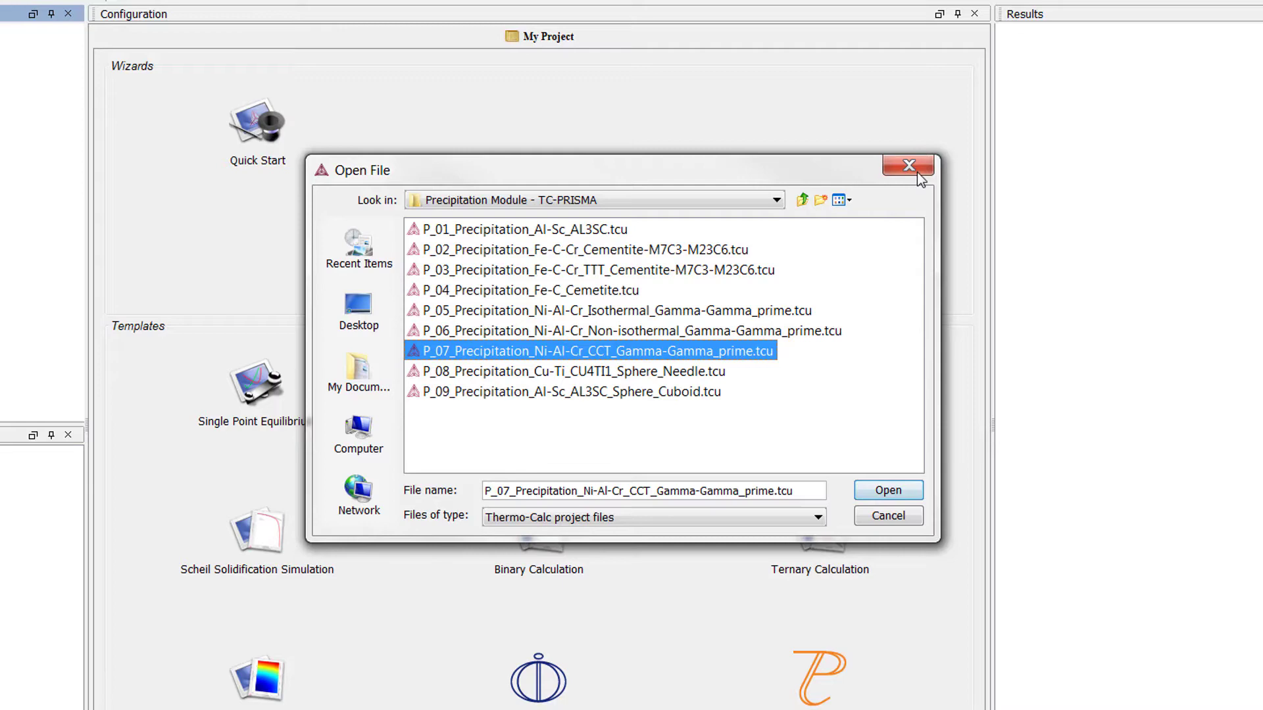
Close the example browser, then reopen Help > Open Examples and enter the Precipitation Module folder
click(916, 166)
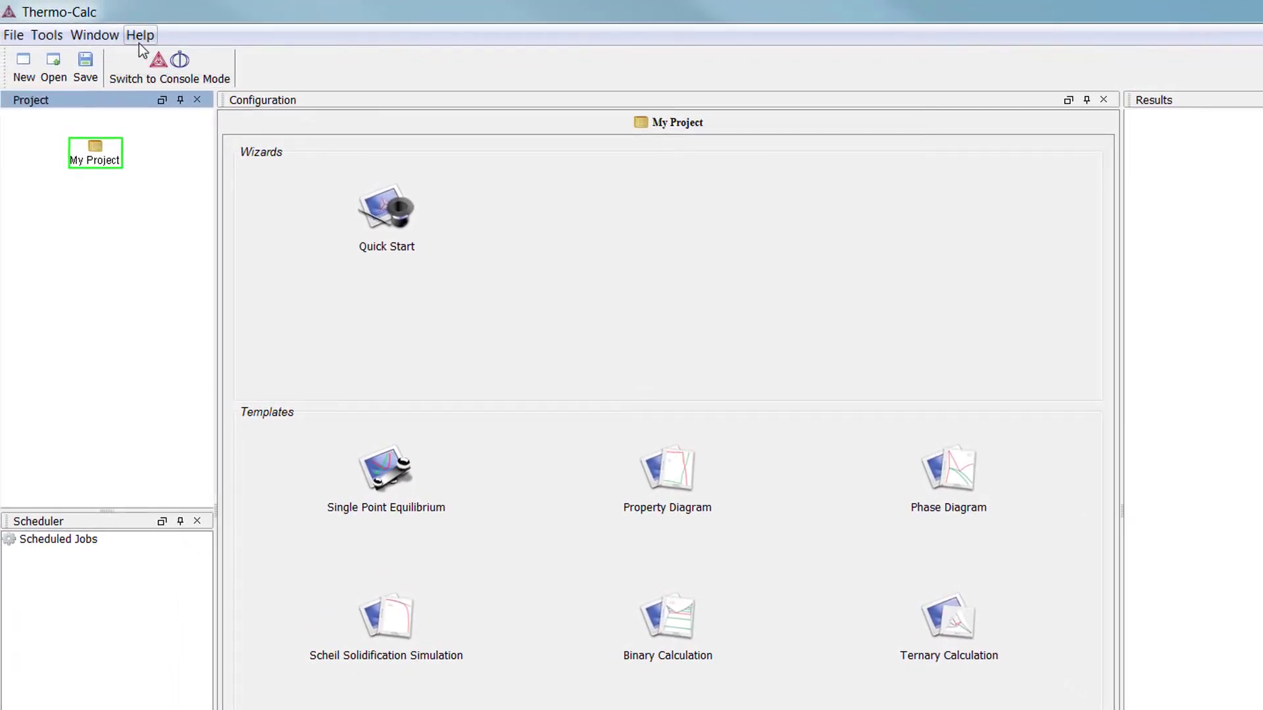
click(139, 39)
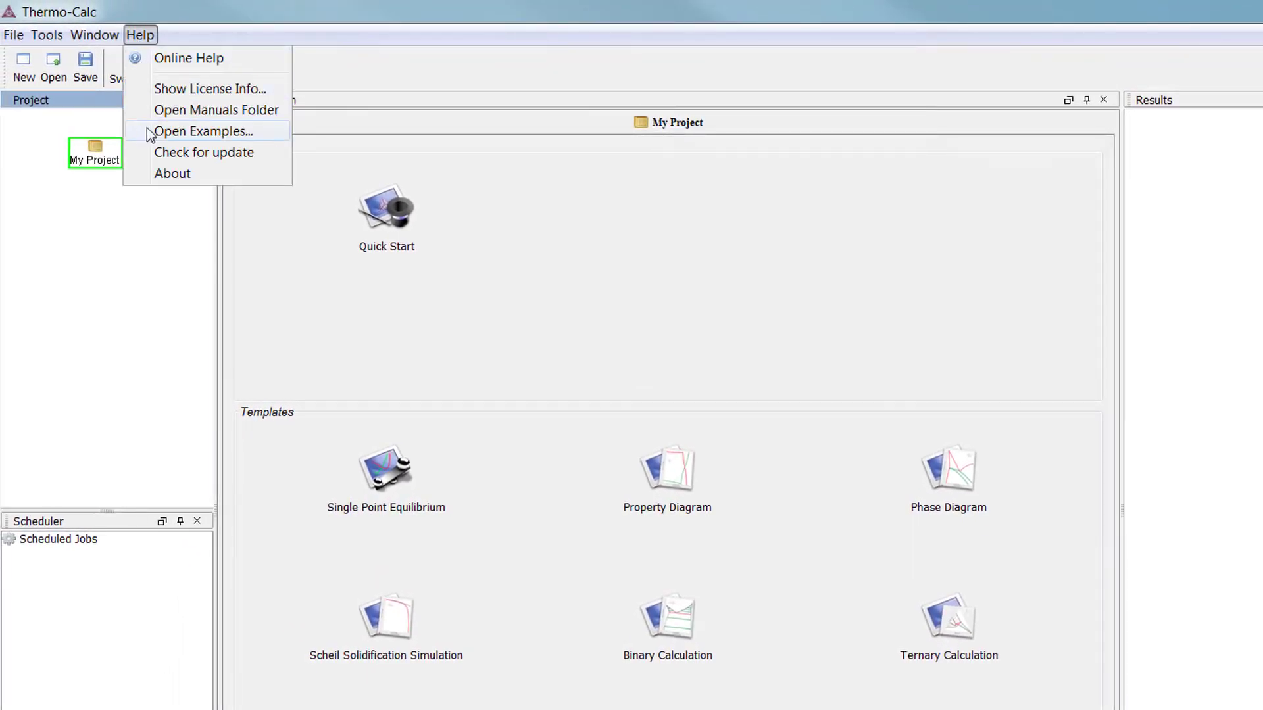
click(275, 131)
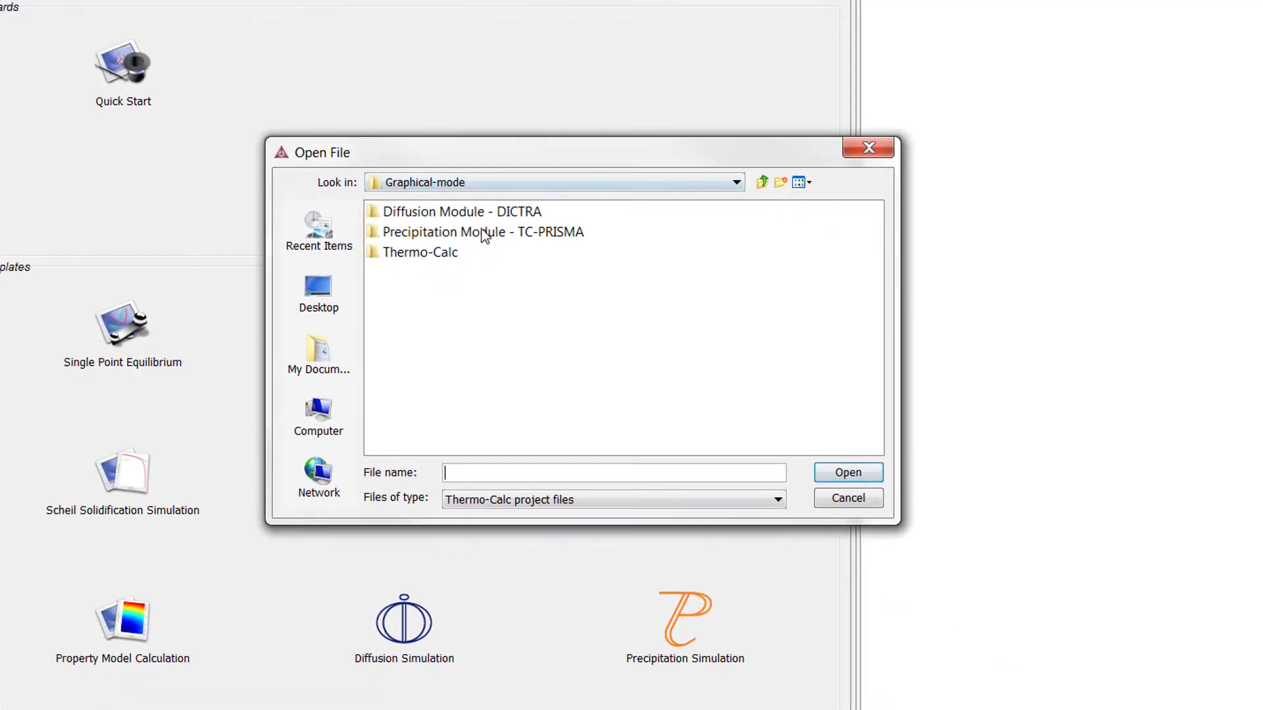
double_click(626, 304)
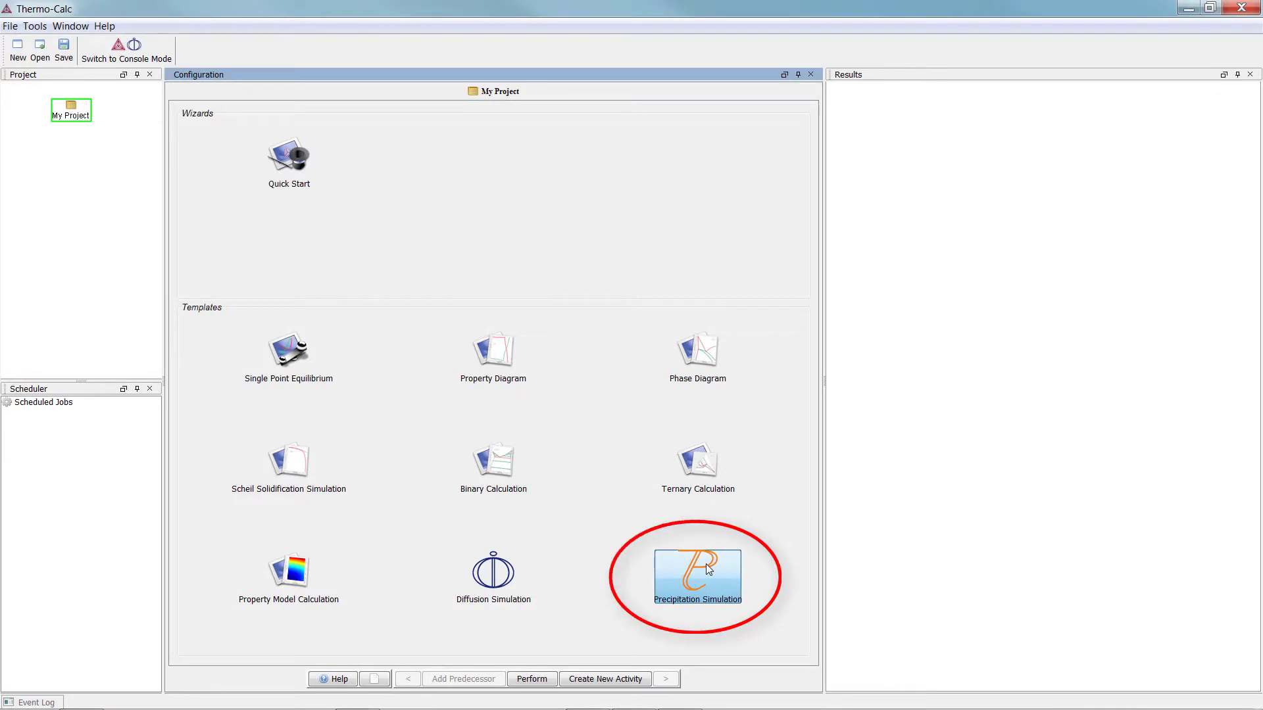
Start a Precipitation Simulation template using the 'Demo: Nickel-based superalloys' database package
click(705, 563)
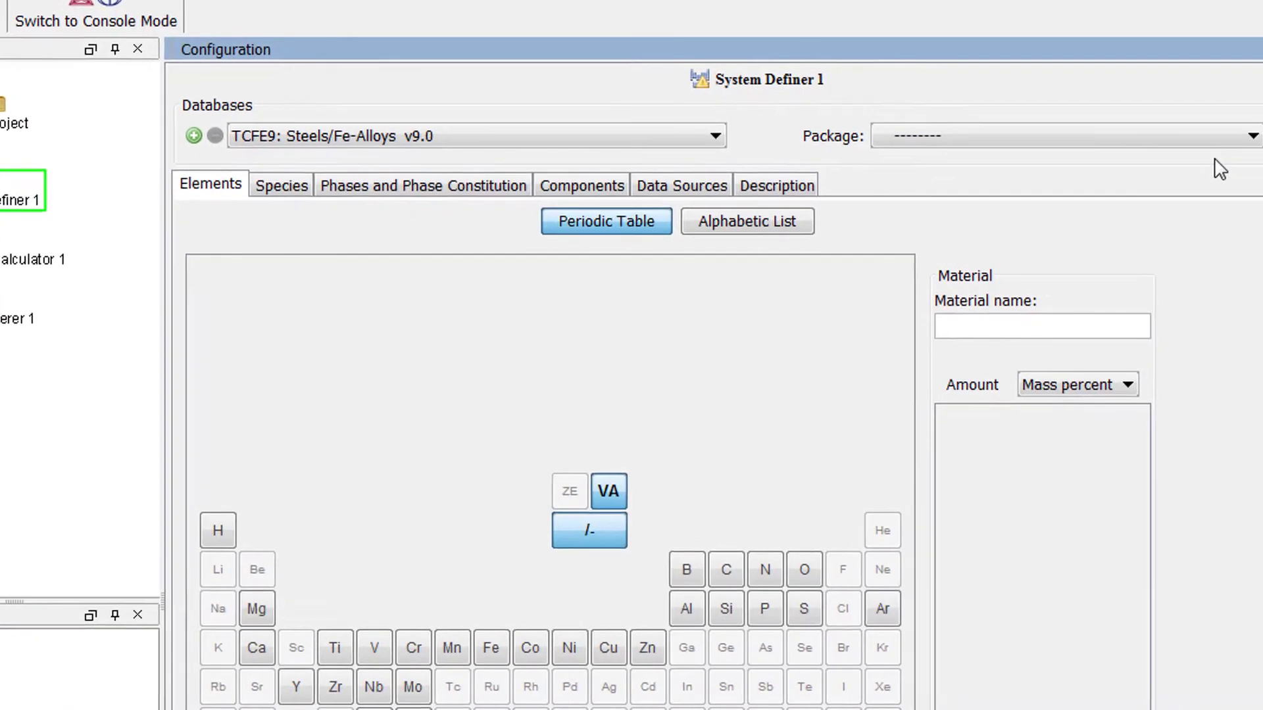
click(1259, 159)
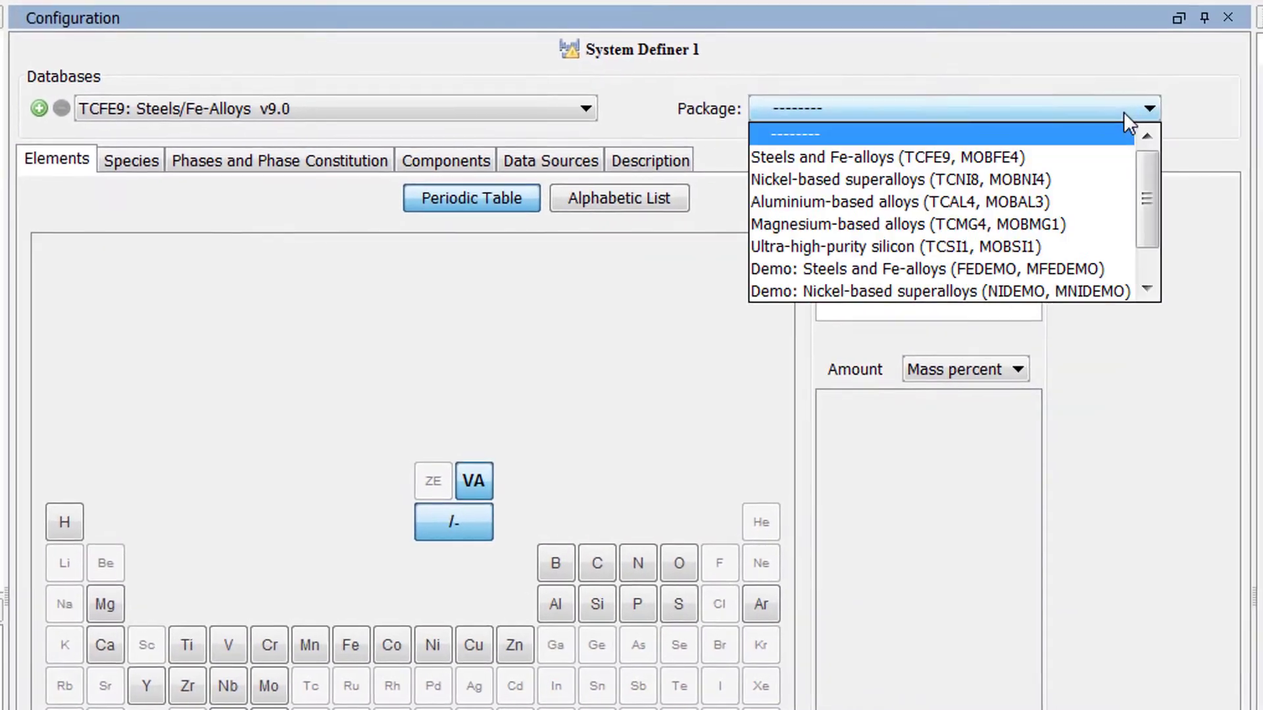
click(1103, 292)
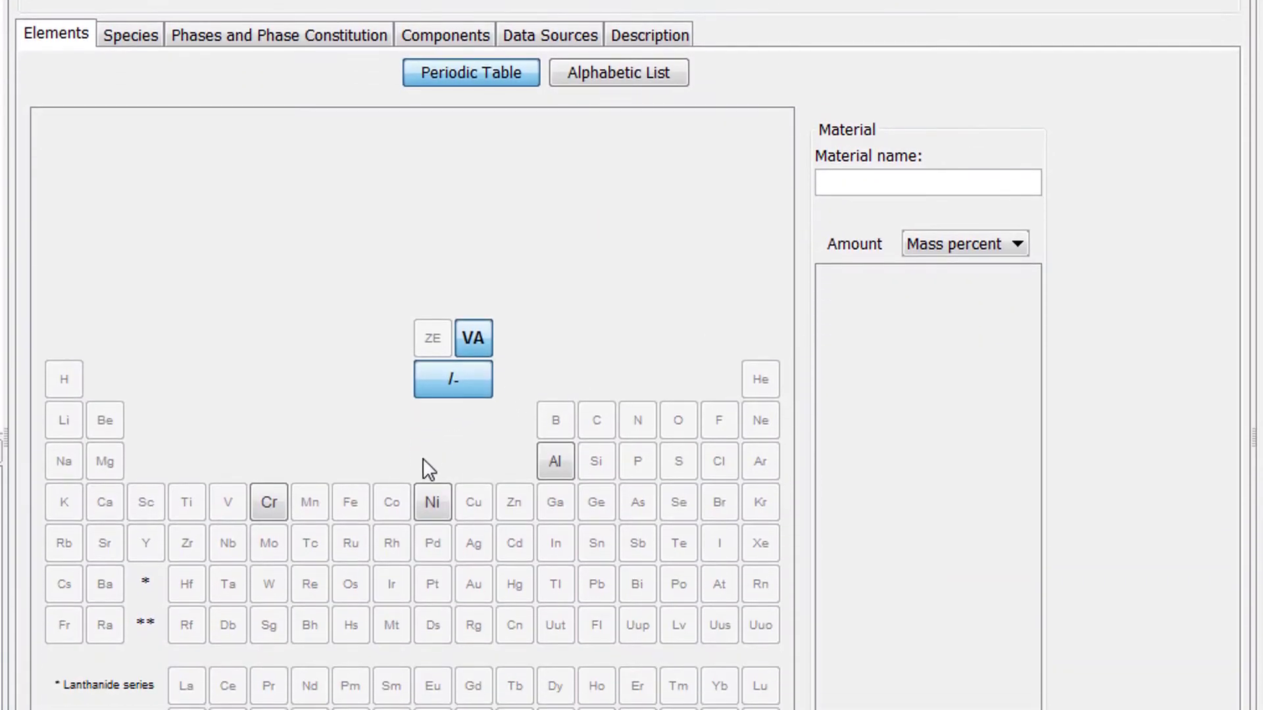
Select elements Ni, Al and Cr, and enable DIS_FCC_A1 in the MNIDEMO mobility database
click(431, 504)
click(555, 467)
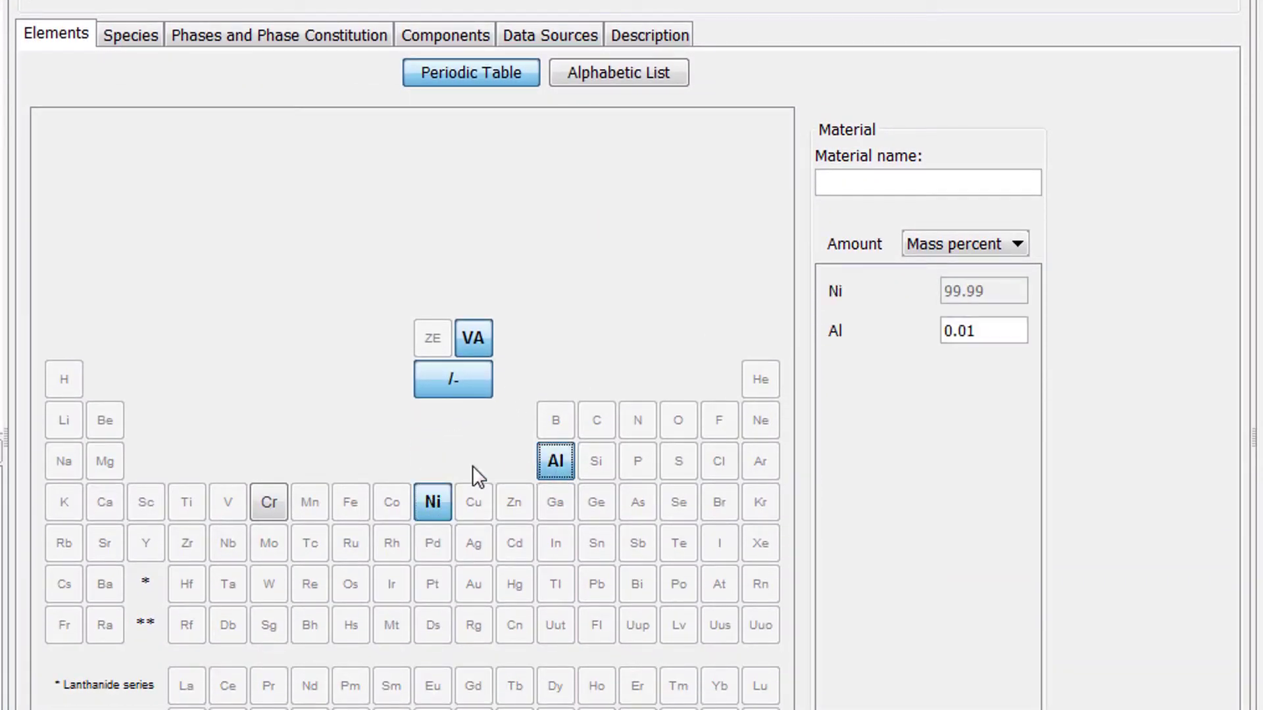
click(273, 502)
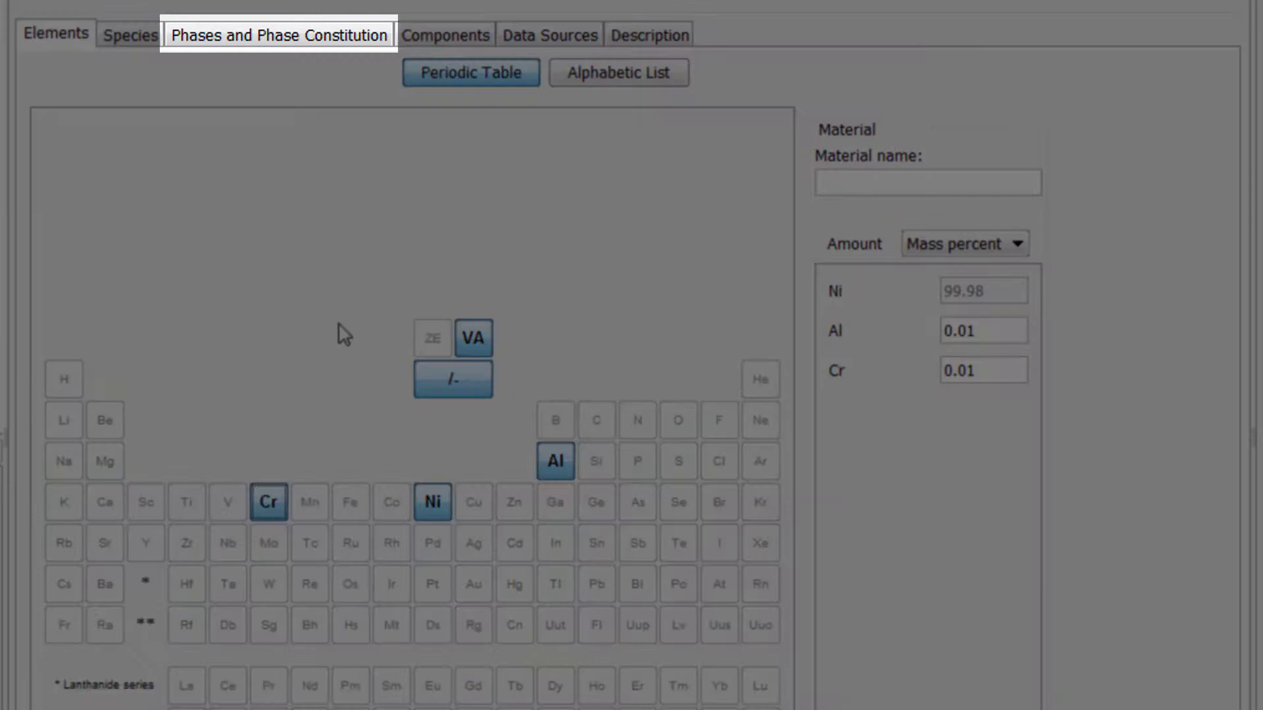
click(293, 46)
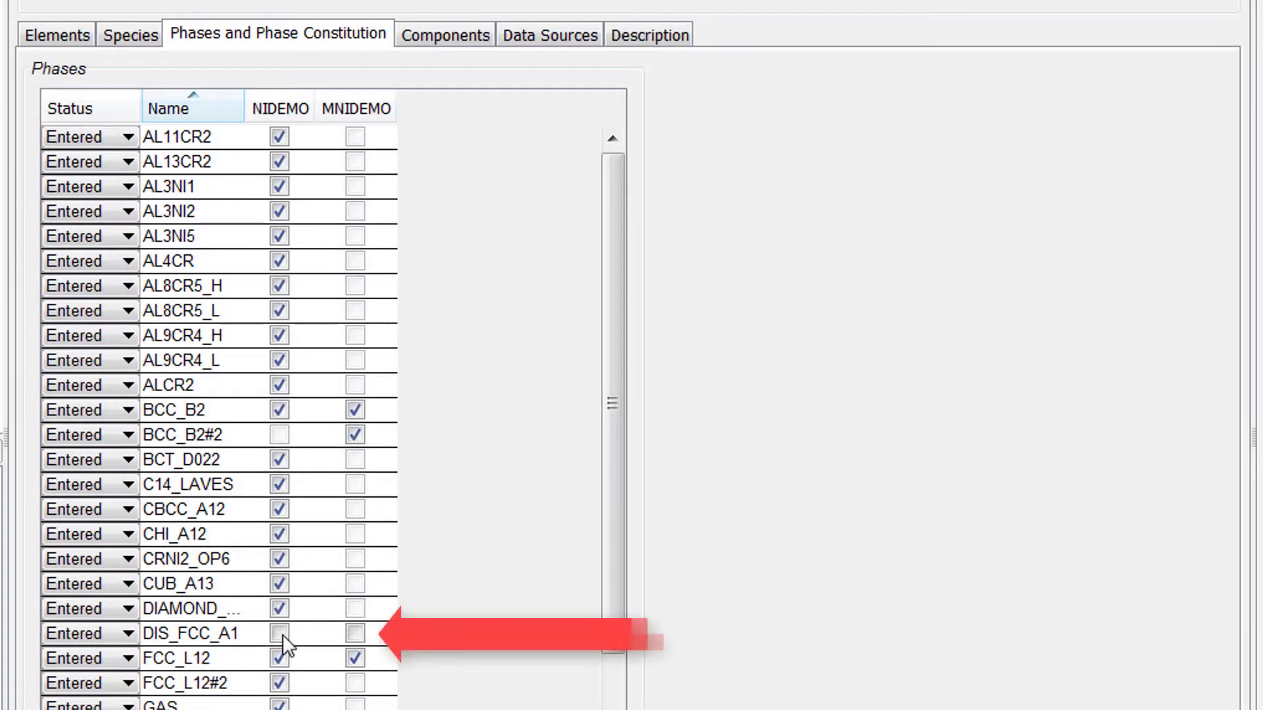
click(355, 633)
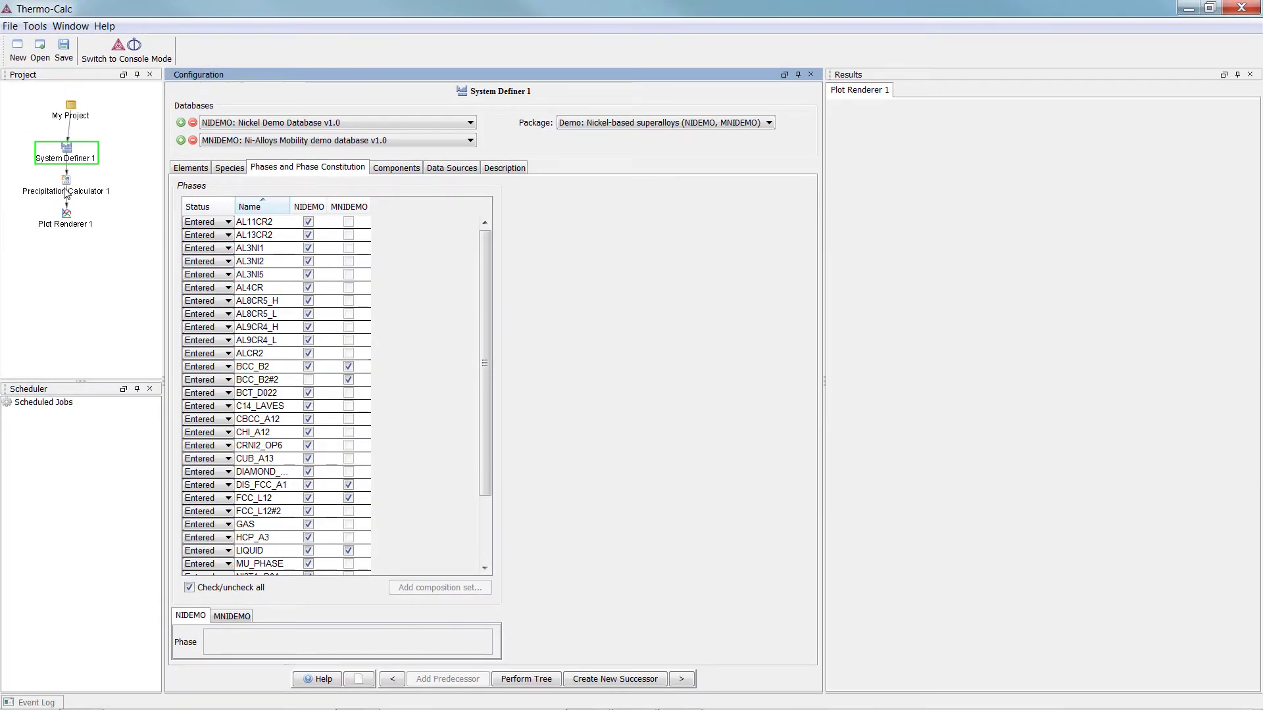
Set the Precipitation Calculator composition to Mole percent with Al 10 and Cr 10
click(91, 190)
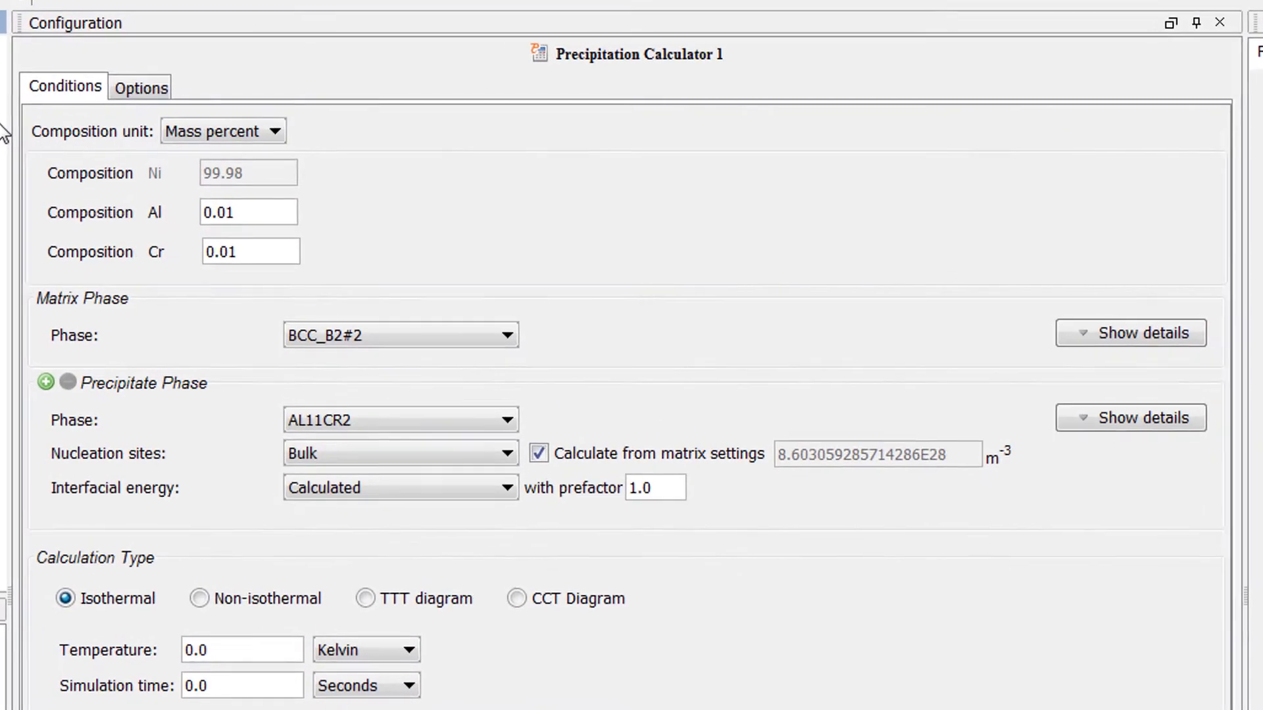
click(207, 131)
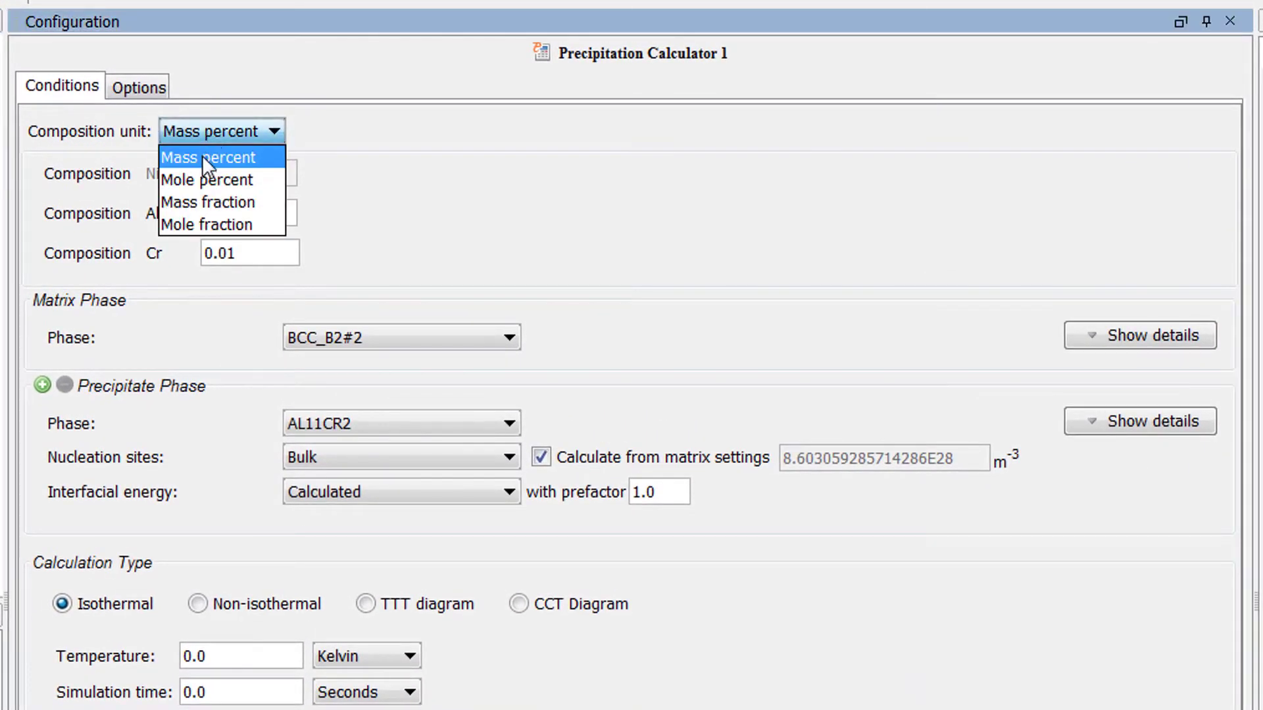
click(263, 182)
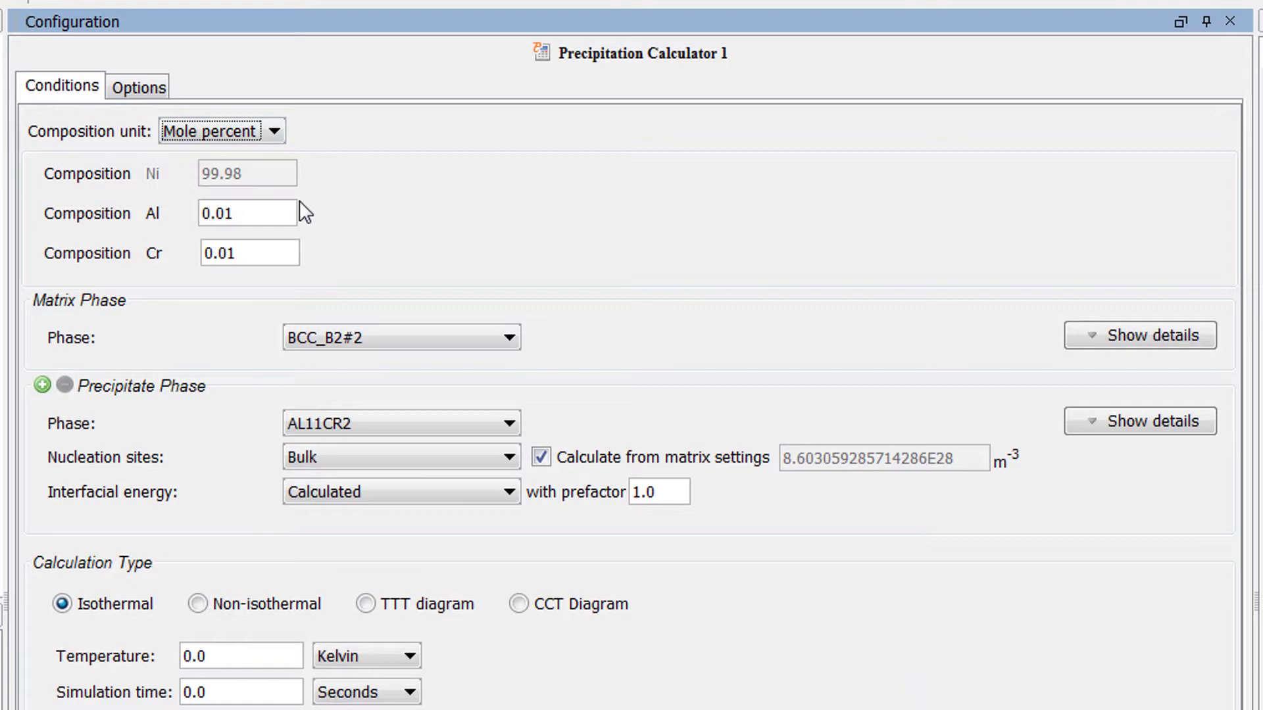
key(Tab)
text(10)
key(Tab)
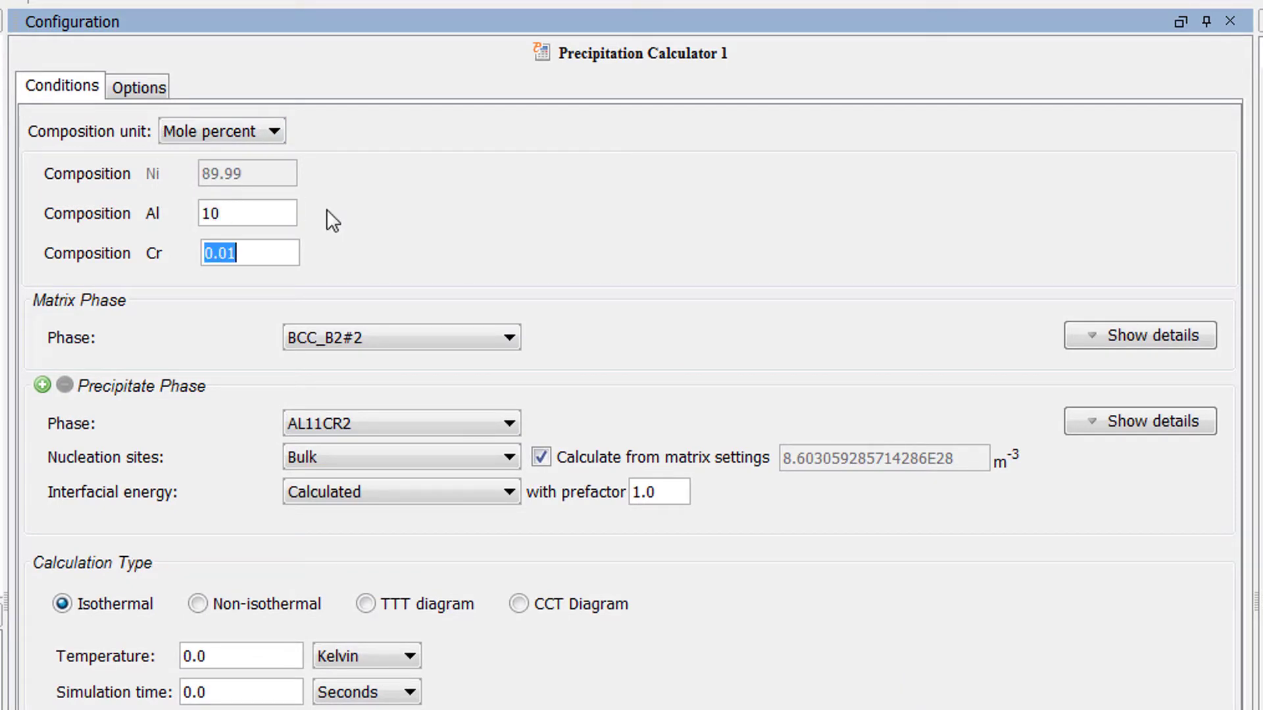
text(10)
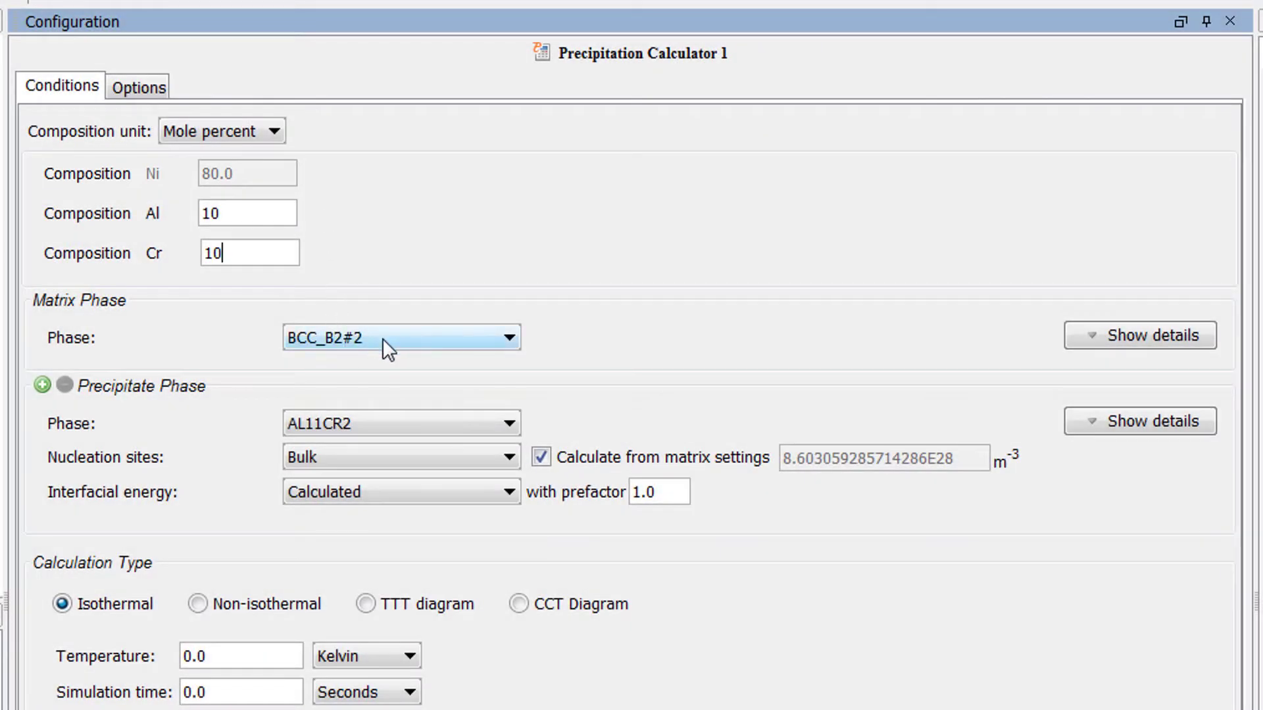
Make DIS_FCC_A1 the matrix phase and FCC_L12#2 the precipitate phase
click(381, 338)
click(362, 405)
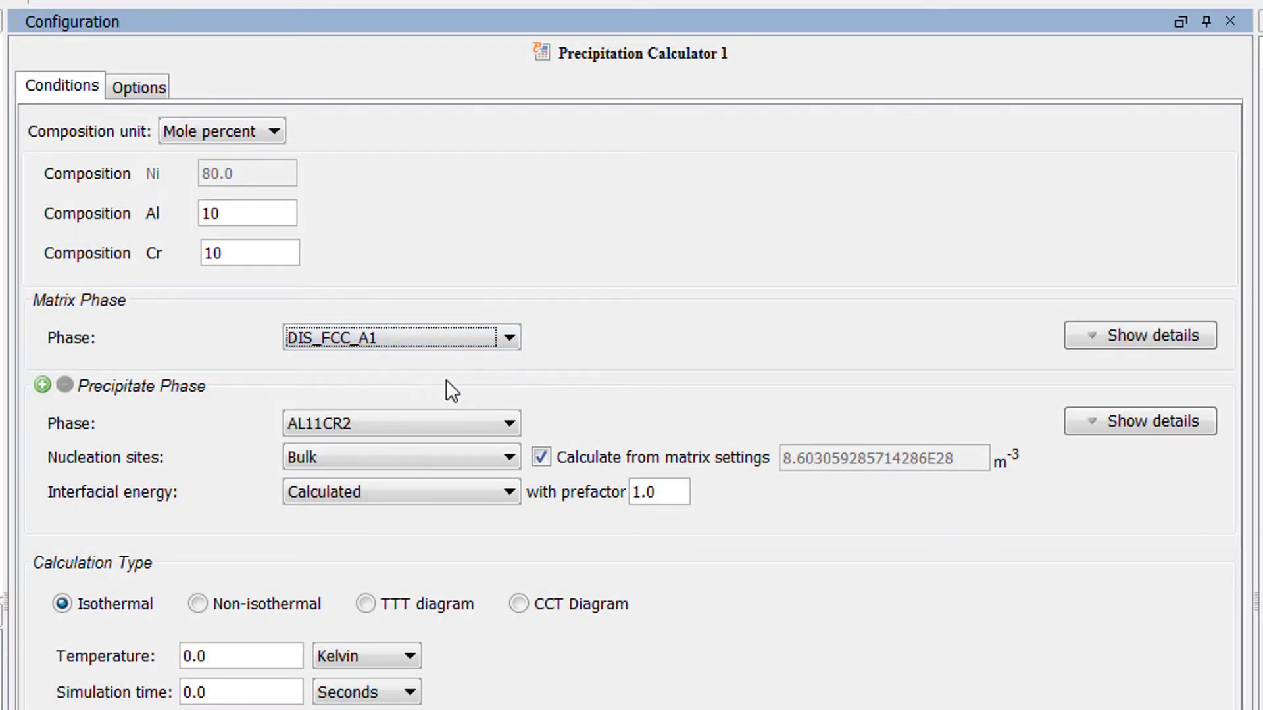
click(431, 423)
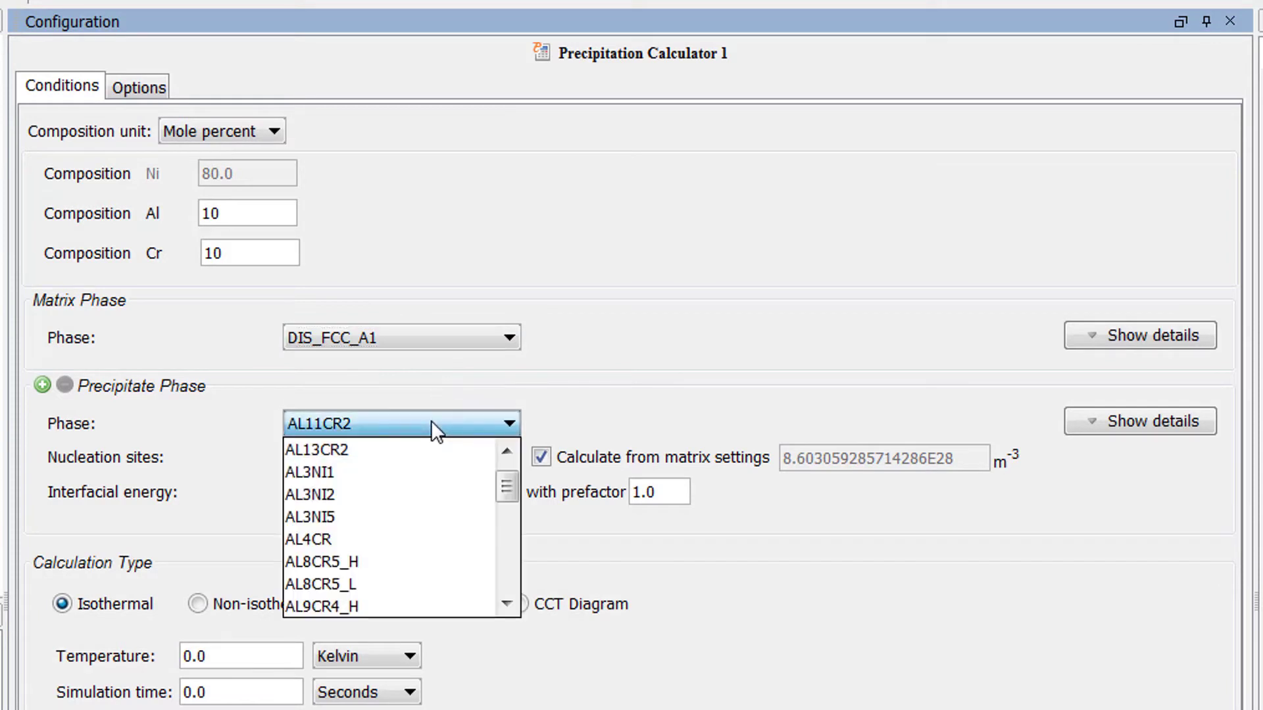
key(f)
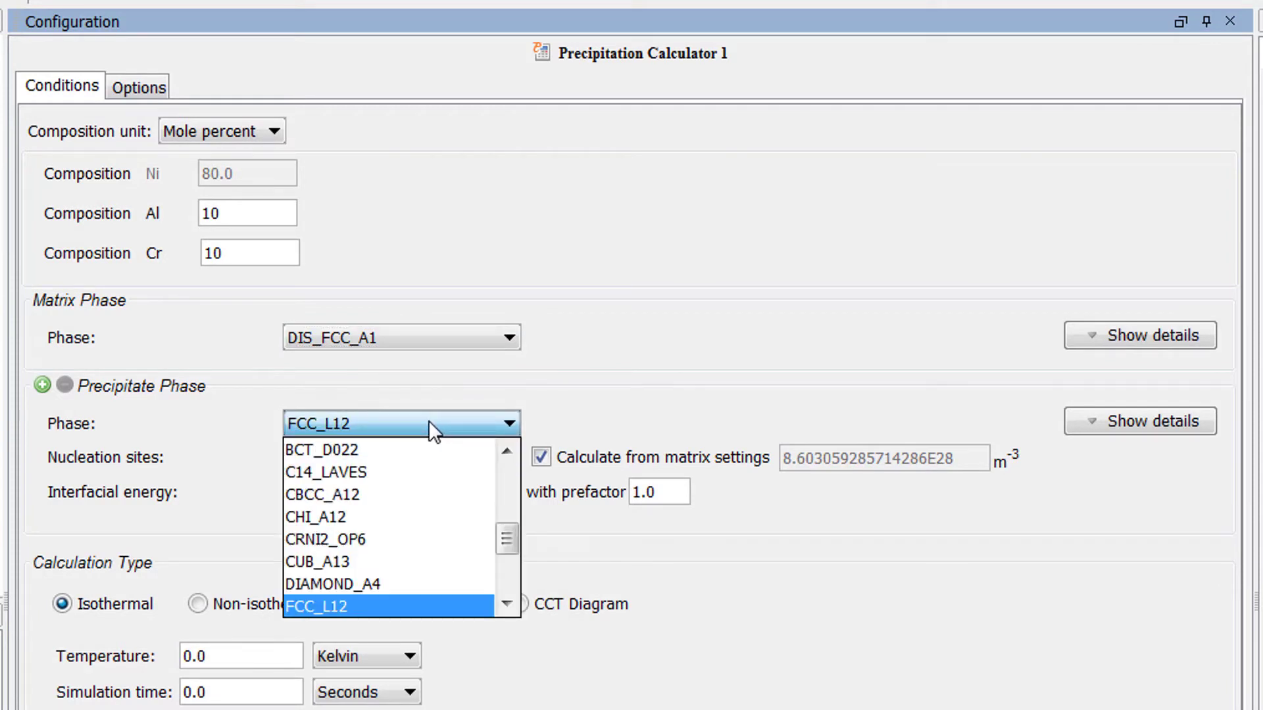
click(507, 603)
click(507, 602)
click(442, 583)
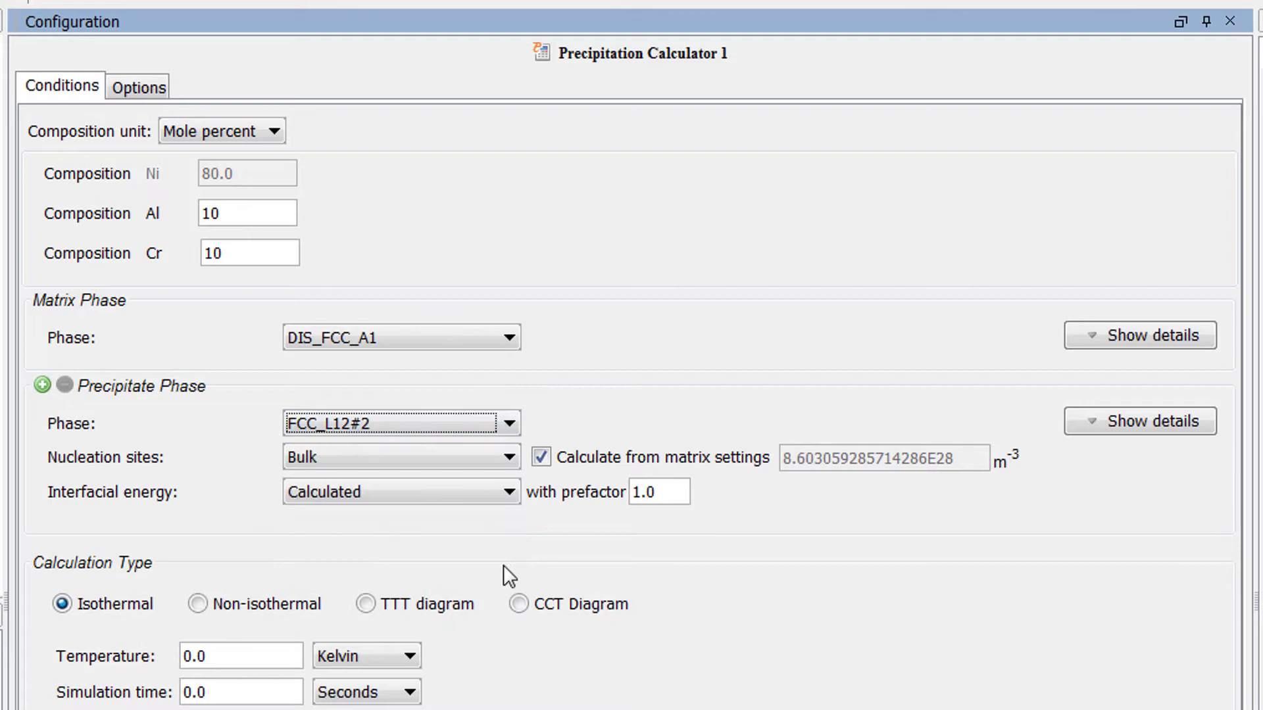
Switch the interfacial energy to User-defined and begin entering the value 0.023 J/m²
click(484, 499)
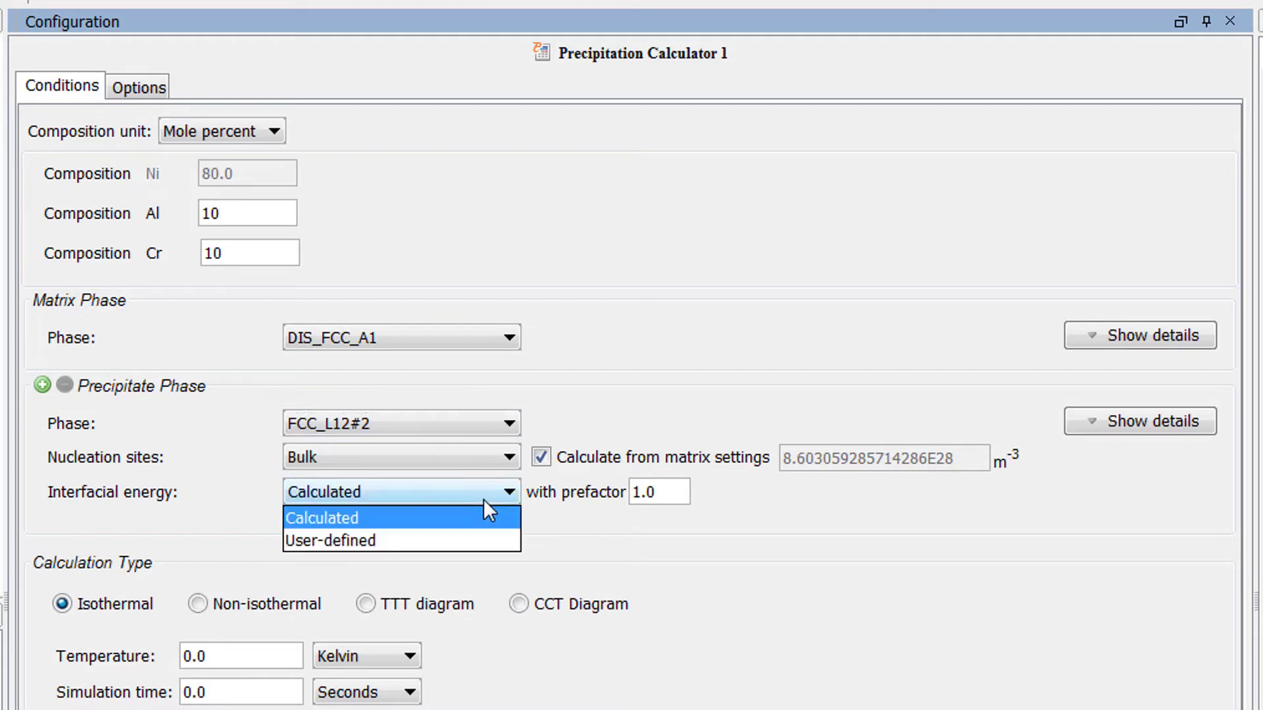
click(468, 541)
double_click(578, 498)
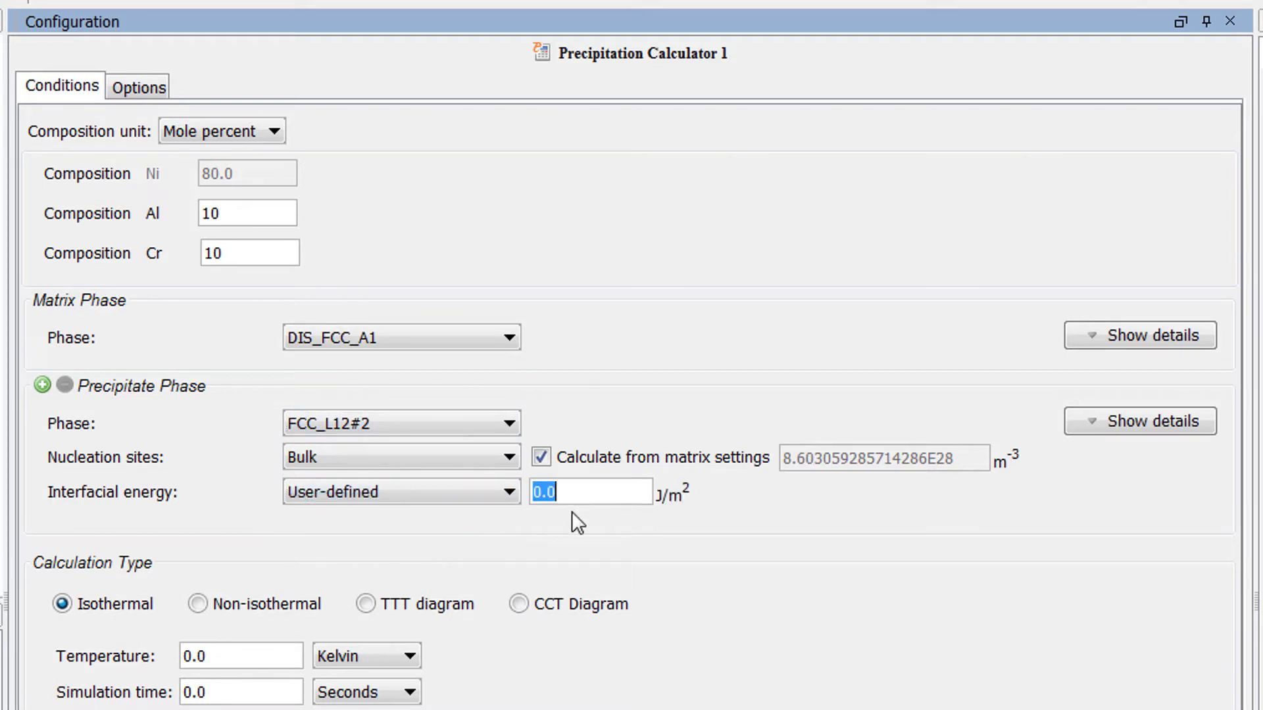
text(0.)
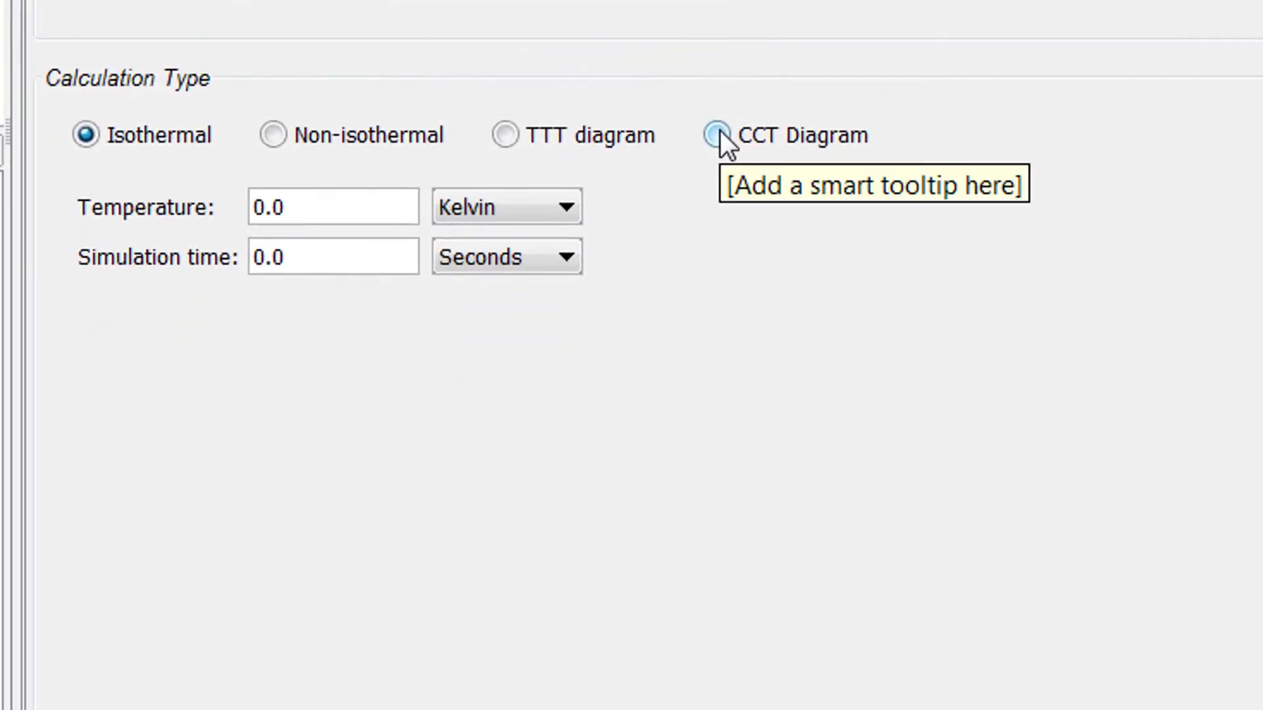
Choose CCT Diagram with Min 500 K, Max 1200 K and cooling rates '0.01 0.1 1 10 100'
click(722, 135)
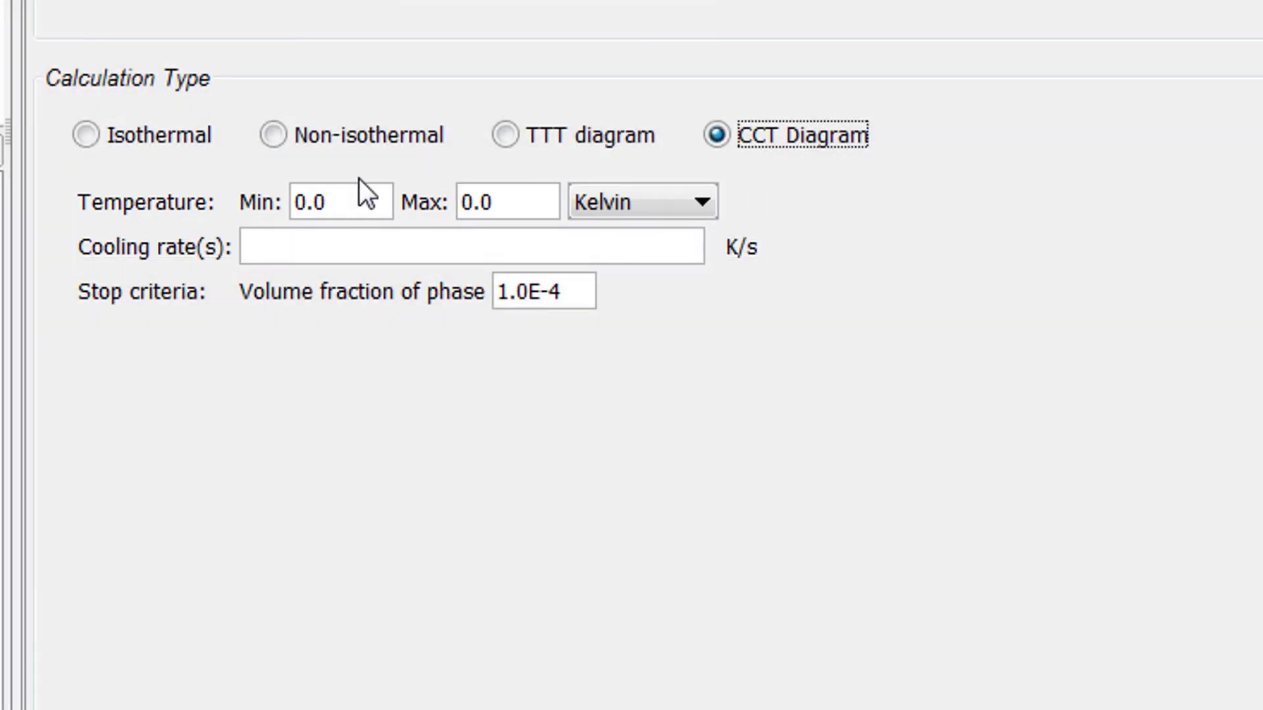
click(362, 193)
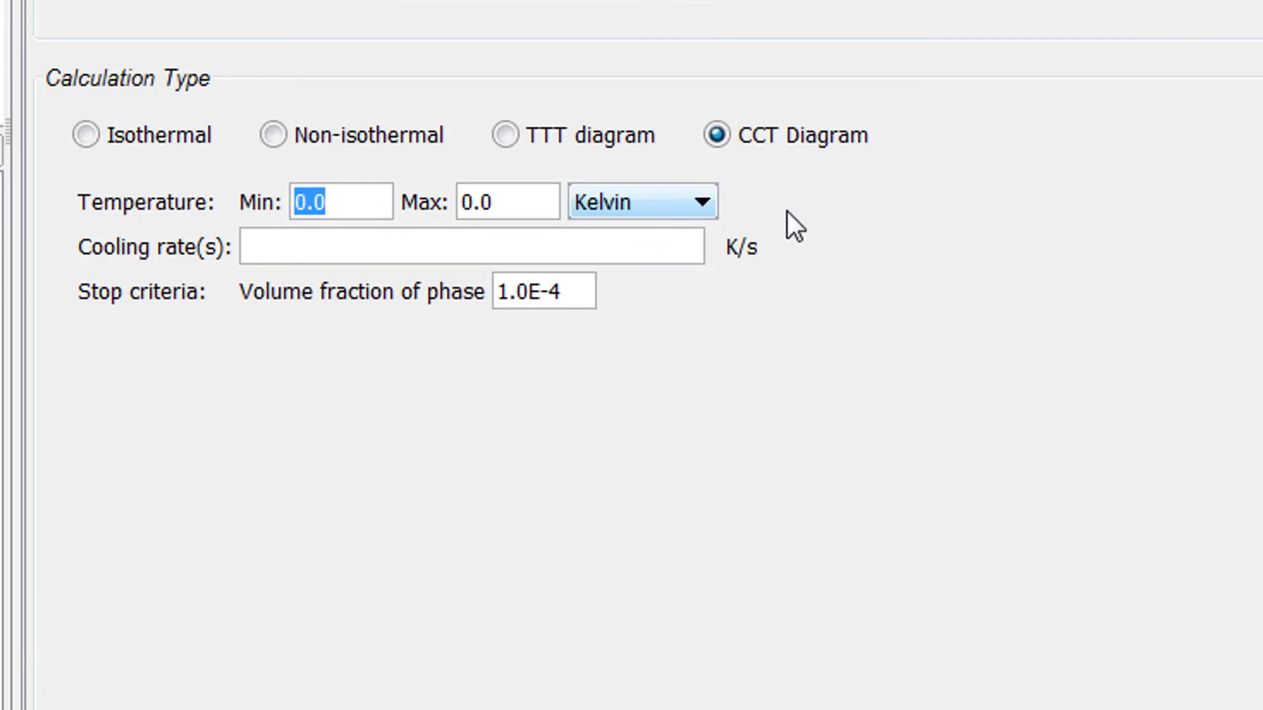
text(500)
key(Tab)
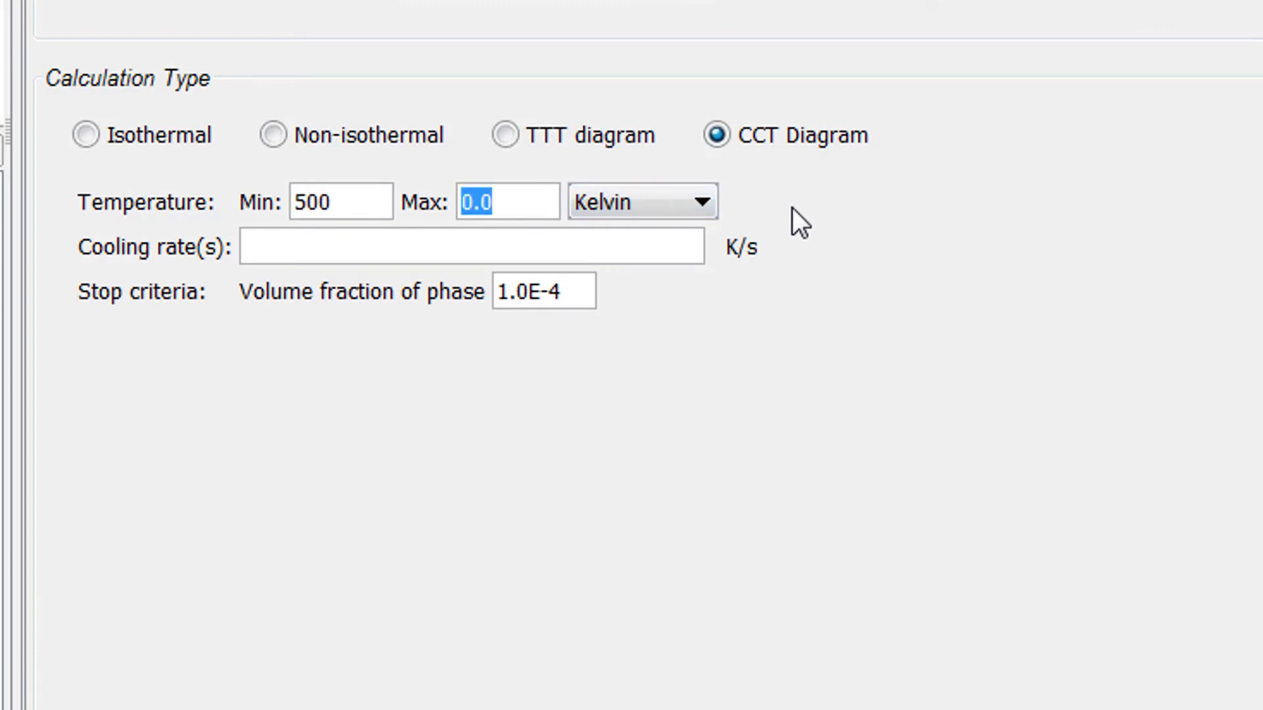
text(1200)
key(Tab)
key(Tab)
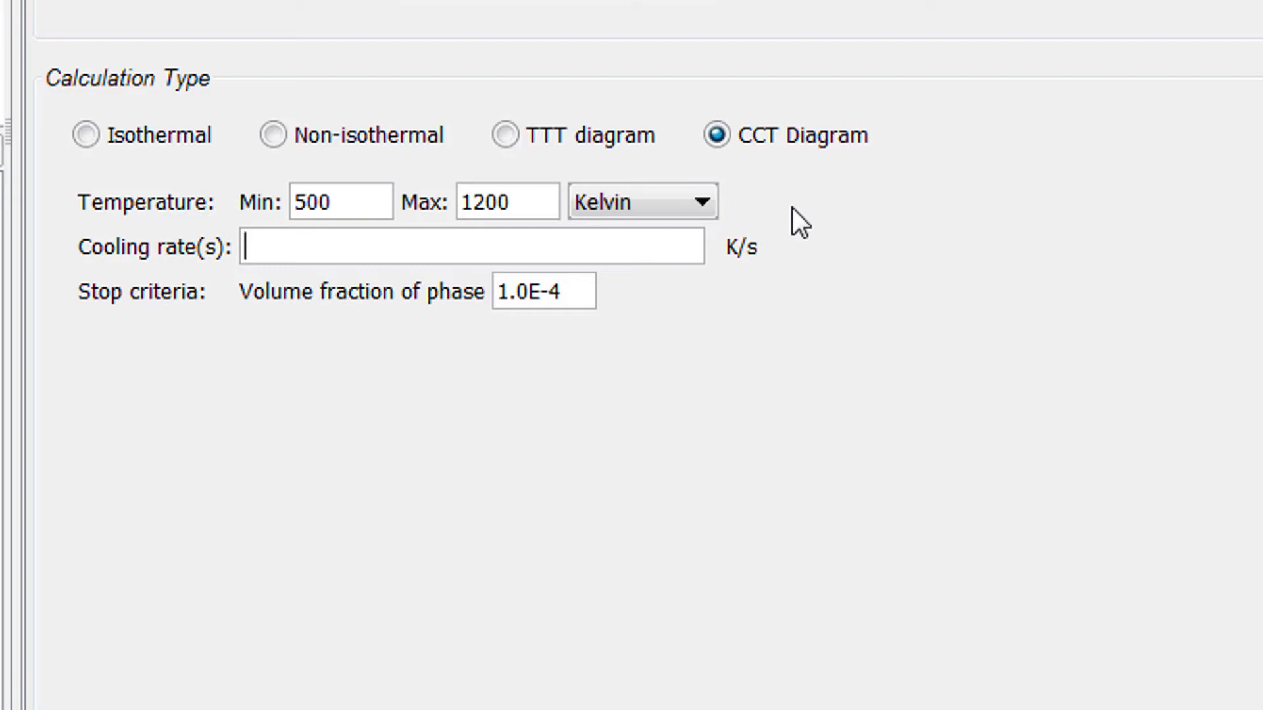
text(0.01 0)
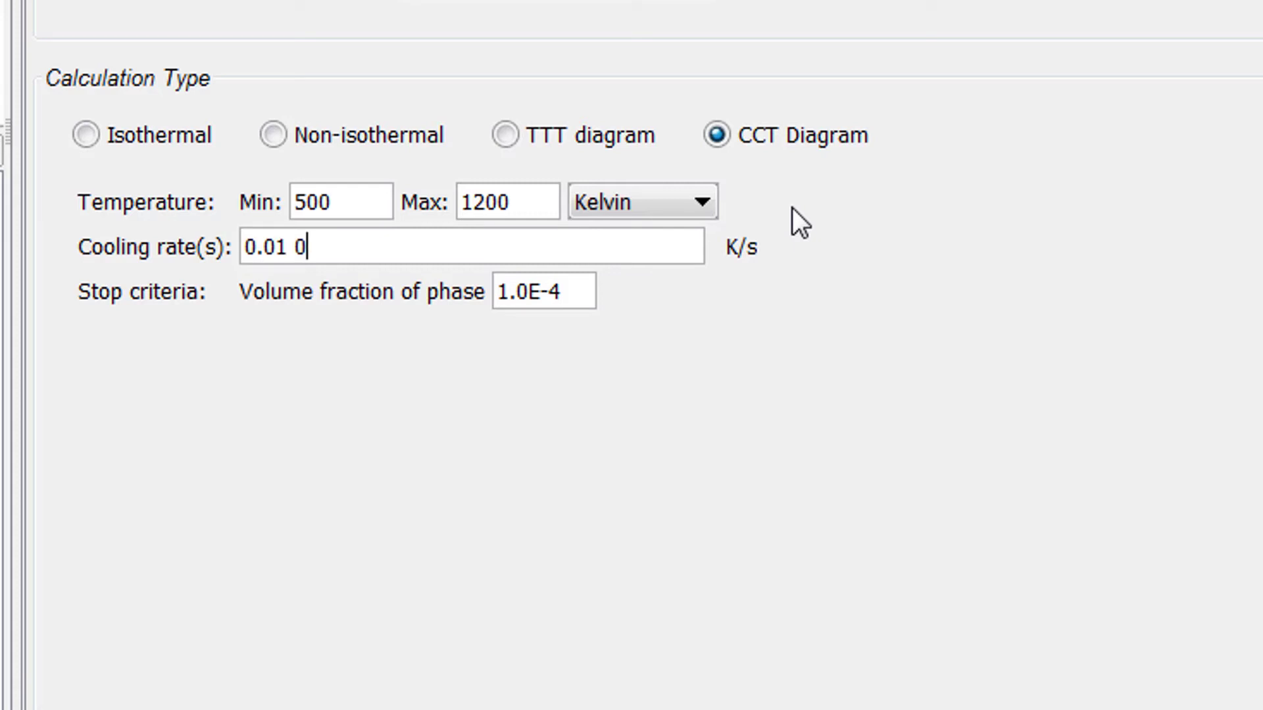
text(.1 1 )
text(10 )
text(100)
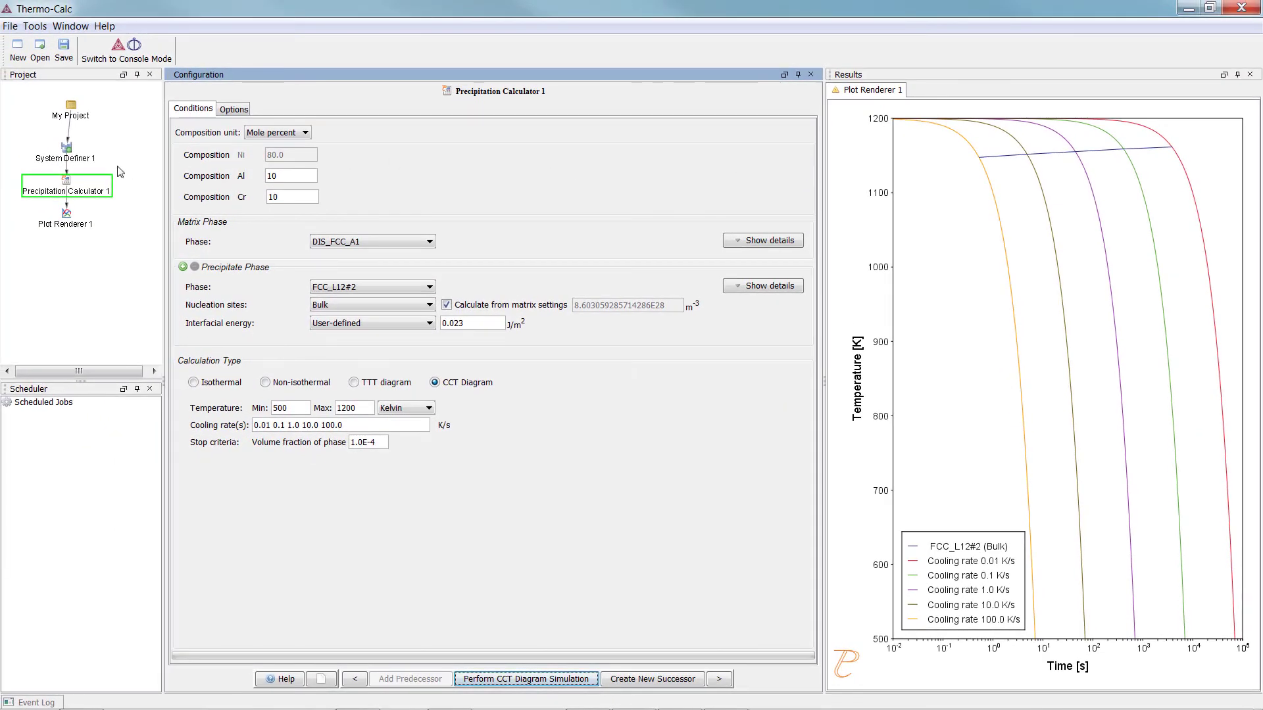
Add Table Renderer 1 as a successor of Precipitation Calculator 1 and run it with Perform Now
right_click(67, 177)
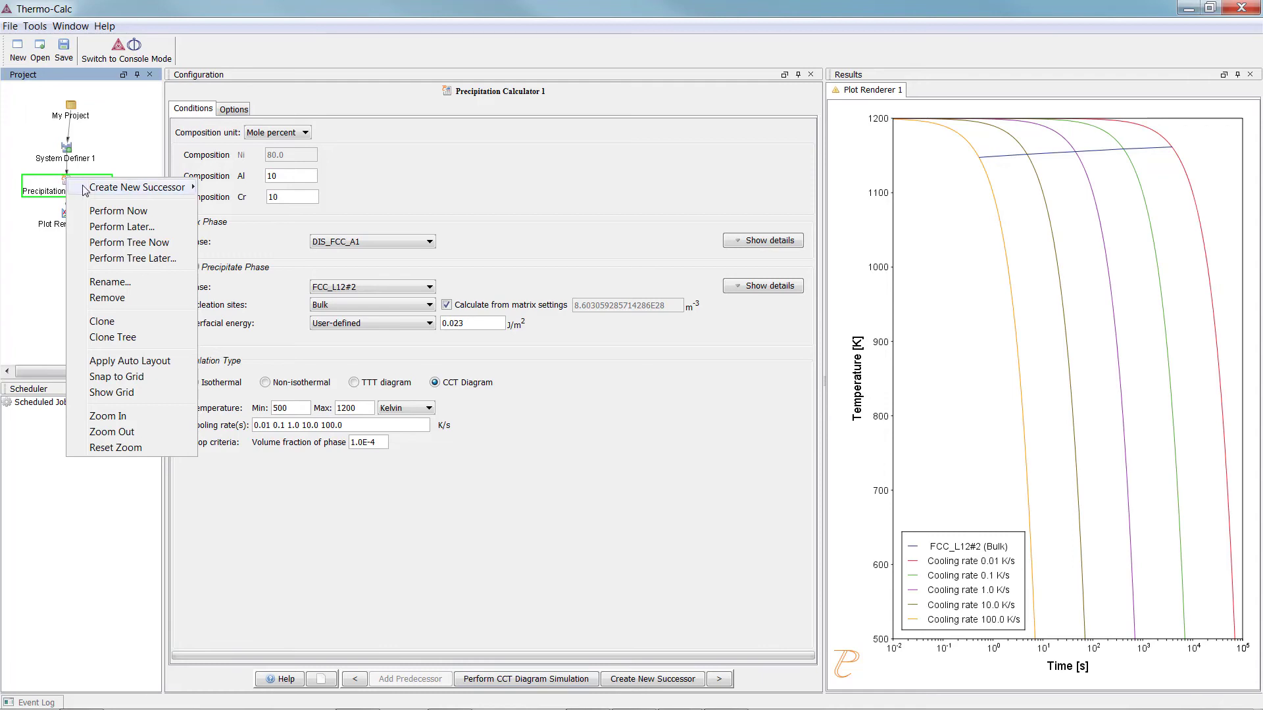
mouse_move(132, 189)
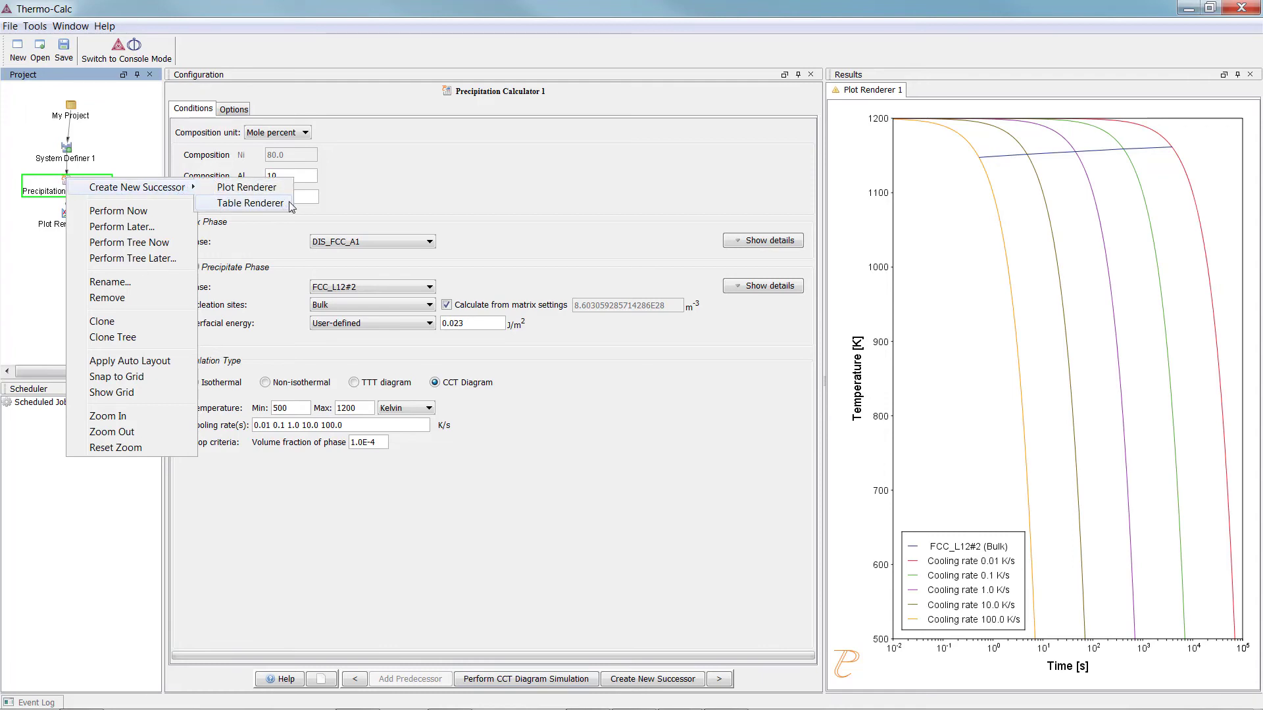
click(272, 203)
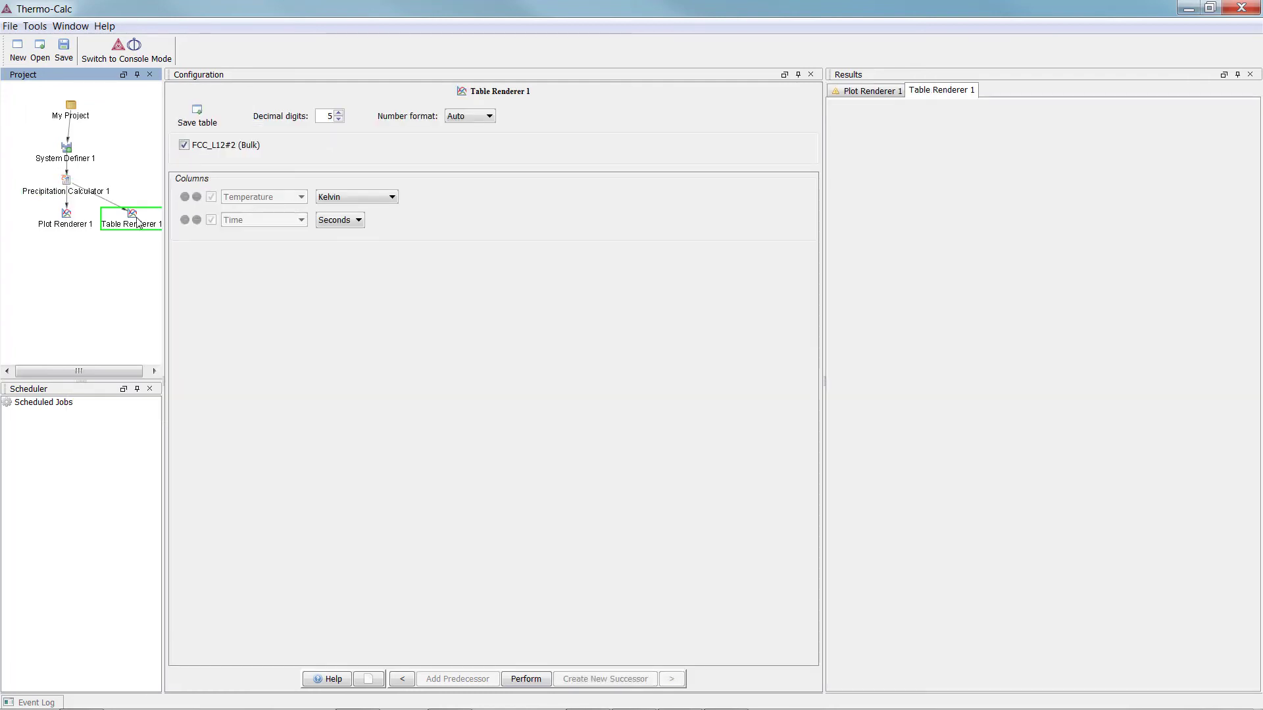
right_click(138, 217)
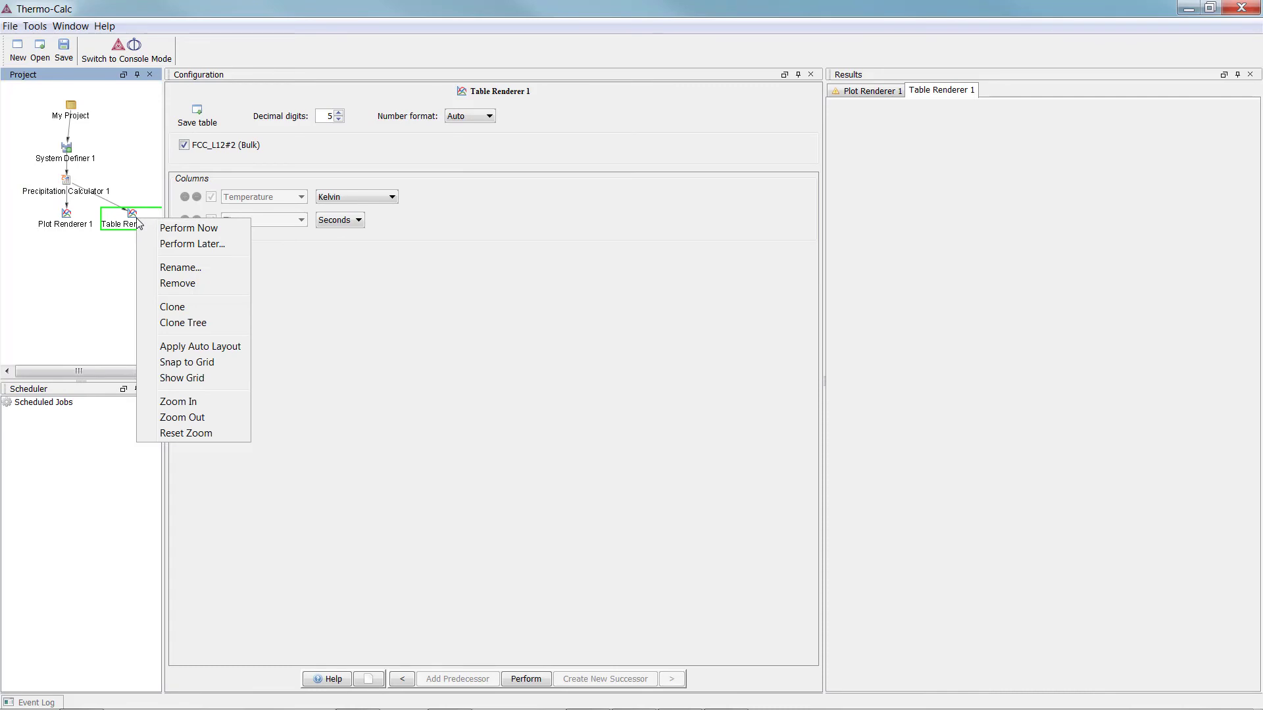
click(238, 234)
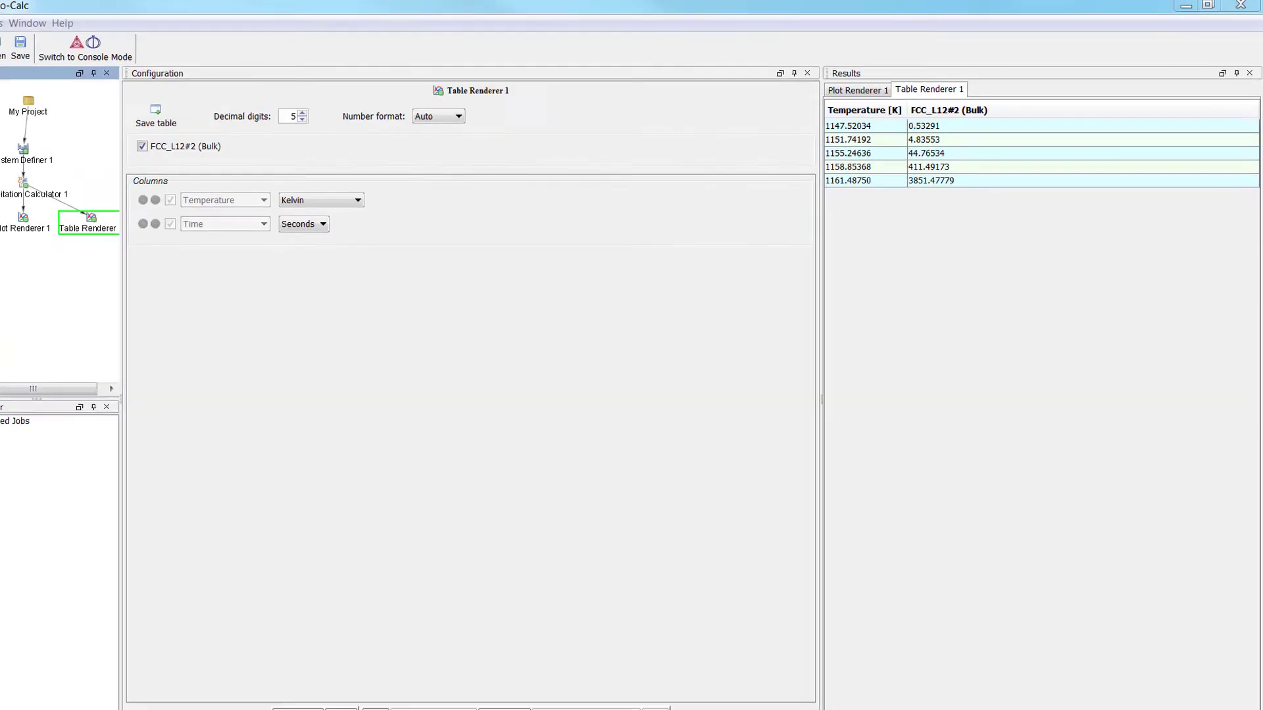